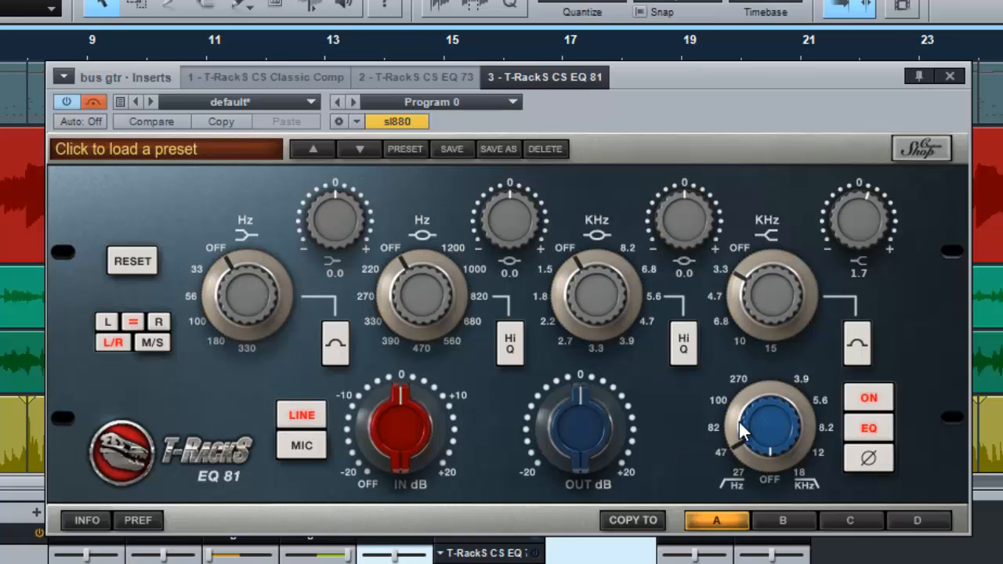
# Step: Switch off the high-pass filter of the EQ 81 on the bus gtr channel
pyautogui.moveTo(742, 420)
pyautogui.mouseDown()
pyautogui.moveTo(748, 471)
pyautogui.moveTo(754, 428)
pyautogui.mouseUp()
pyautogui.moveTo(729, 484); pyautogui.dragTo(735, 503)
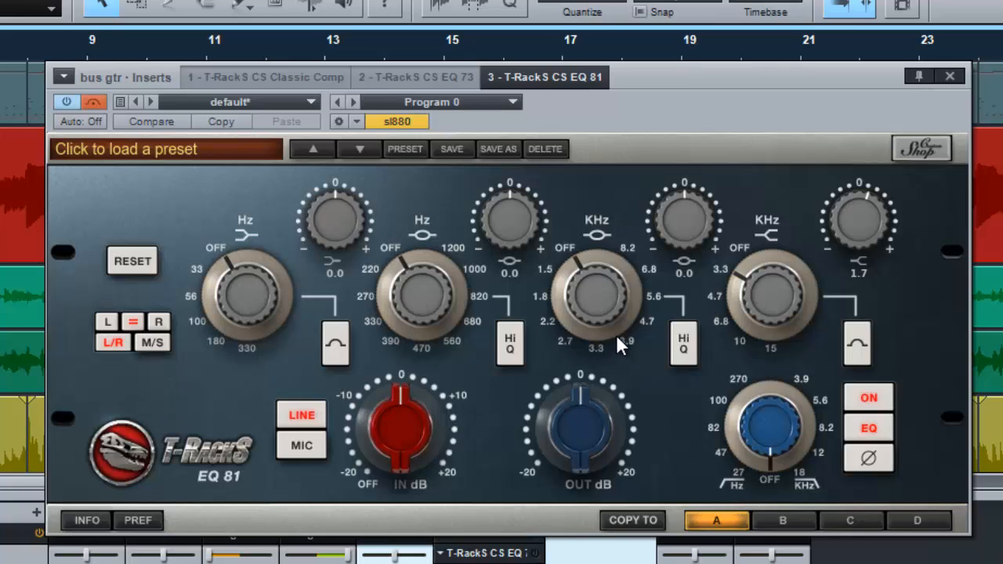
pyautogui.moveTo(762, 232); pyautogui.dragTo(778, 186)
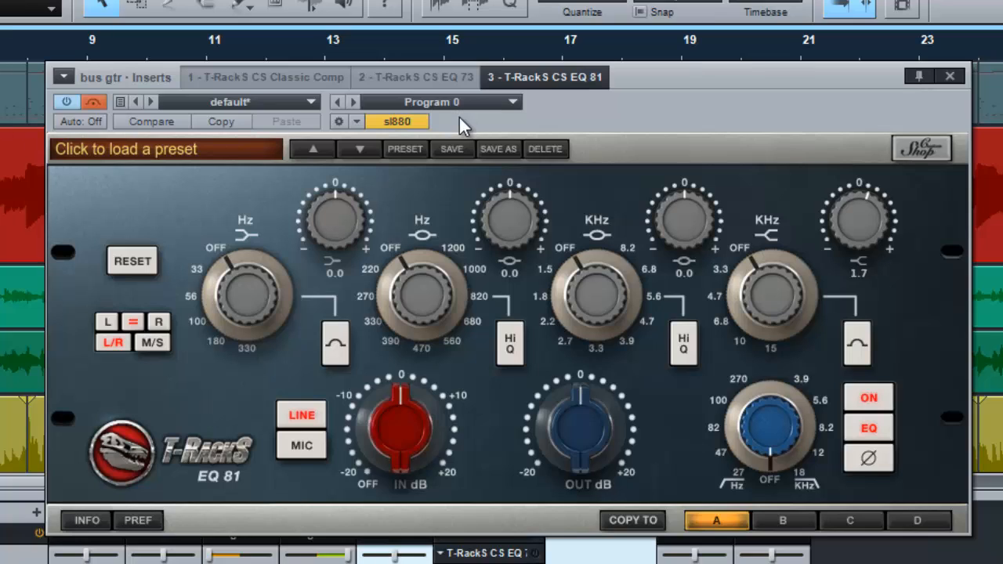
pyautogui.moveTo(860, 228); pyautogui.dragTo(816, 215)
# Step: Try mid/side processing with its separate channel selectors, and restore linked left/right processing
pyautogui.click(152, 342)
pyautogui.click(118, 351)
pyautogui.click(165, 320)
pyautogui.click(152, 343)
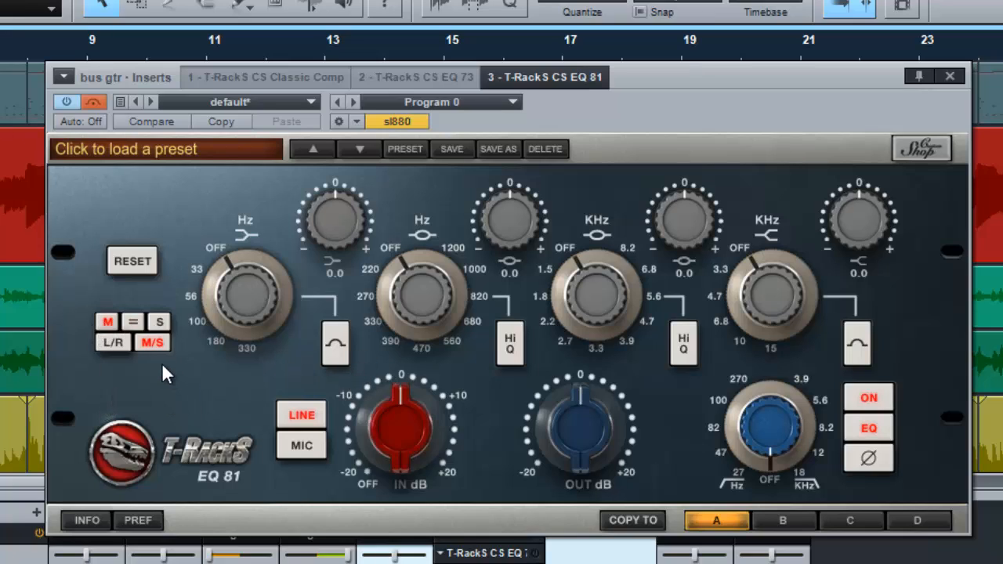
pyautogui.click(161, 322)
pyautogui.click(112, 343)
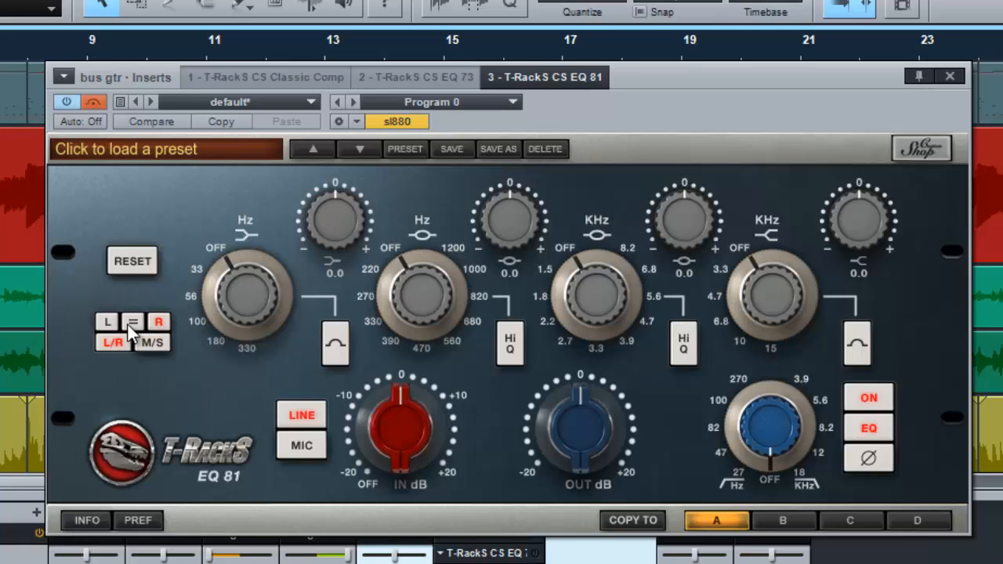
pyautogui.click(133, 322)
# Step: Try the EQ 81's phase inversion and leave it switched off
pyautogui.click(870, 459)
pyautogui.click(875, 457)
pyautogui.click(869, 458)
pyautogui.click(101, 102)
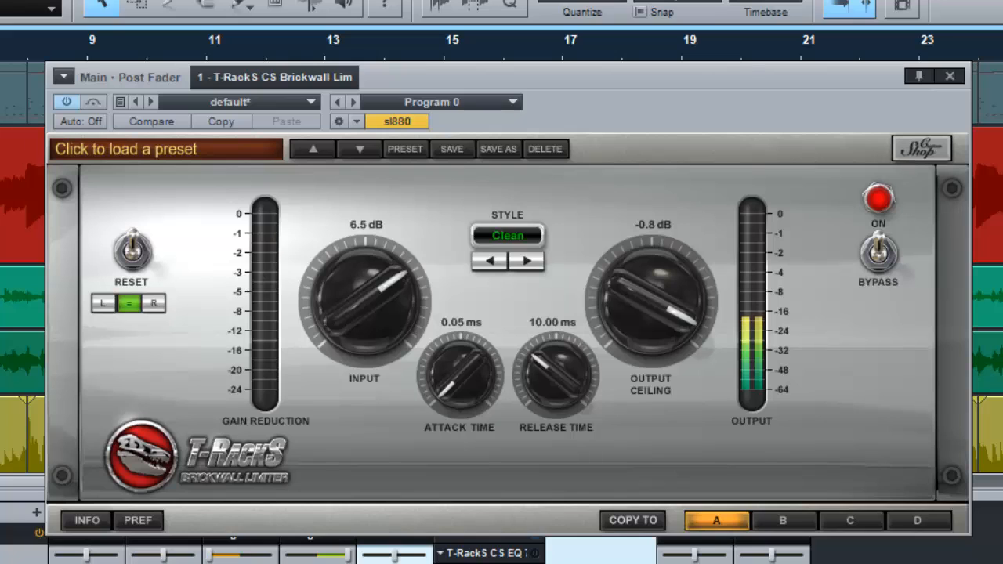
# Step: Examine the Pro EQ curve on the bass channel and return to the EQ 81 on bus gtr
pyautogui.click(786, 553)
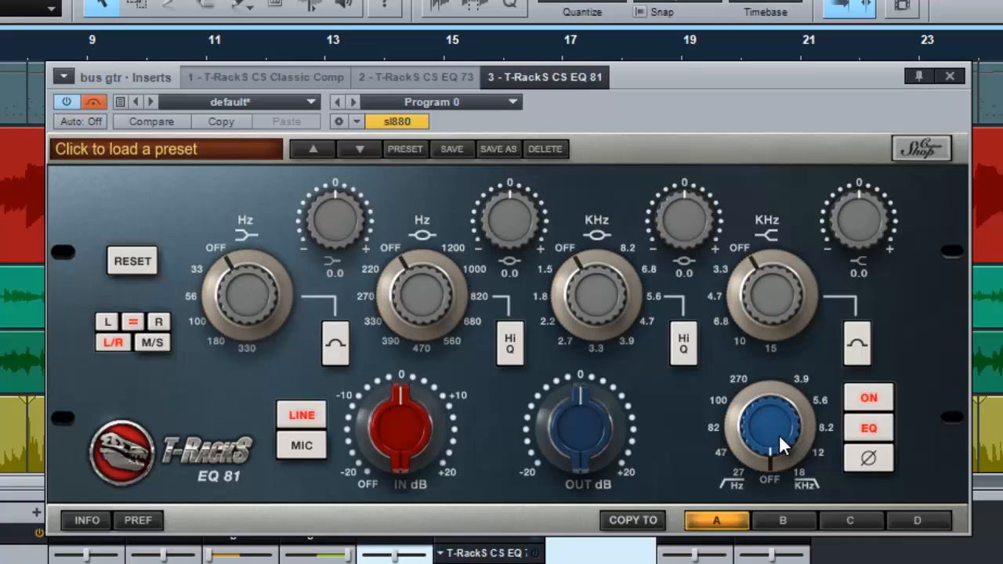
pyautogui.moveTo(803, 445)
pyautogui.mouseDown()
pyautogui.moveTo(807, 399)
pyautogui.moveTo(808, 440)
pyautogui.mouseUp()
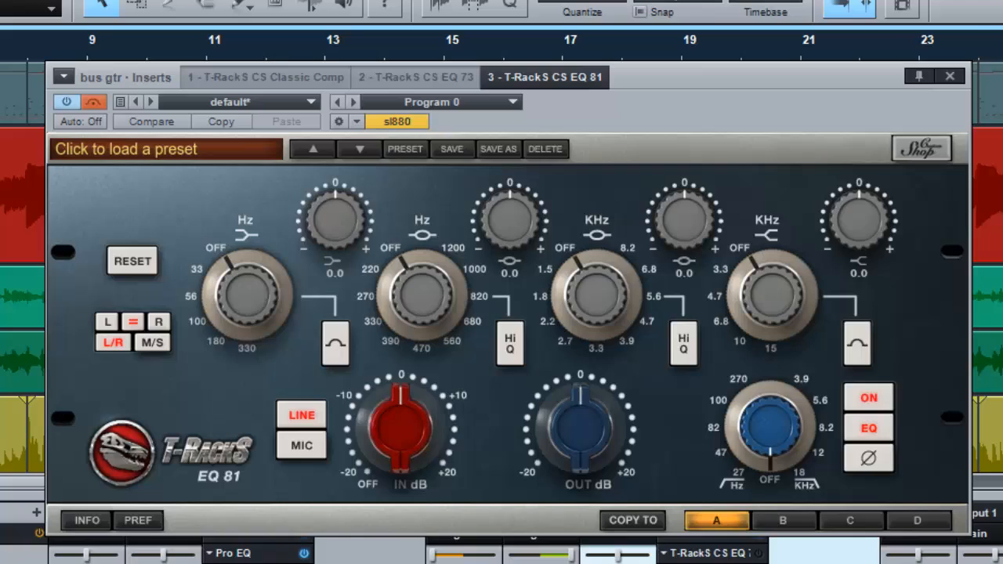
pyautogui.click(235, 555)
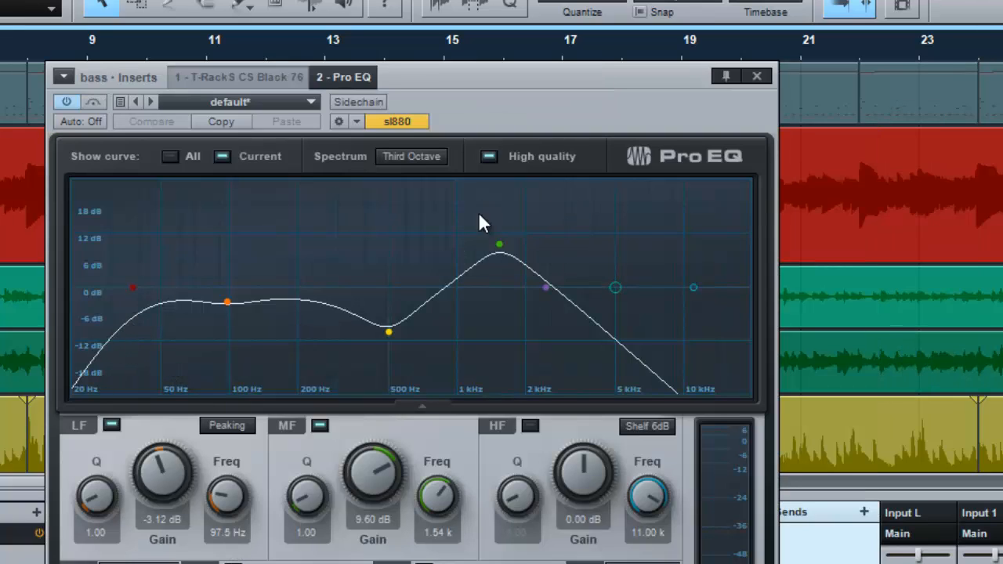
pyautogui.click(757, 76)
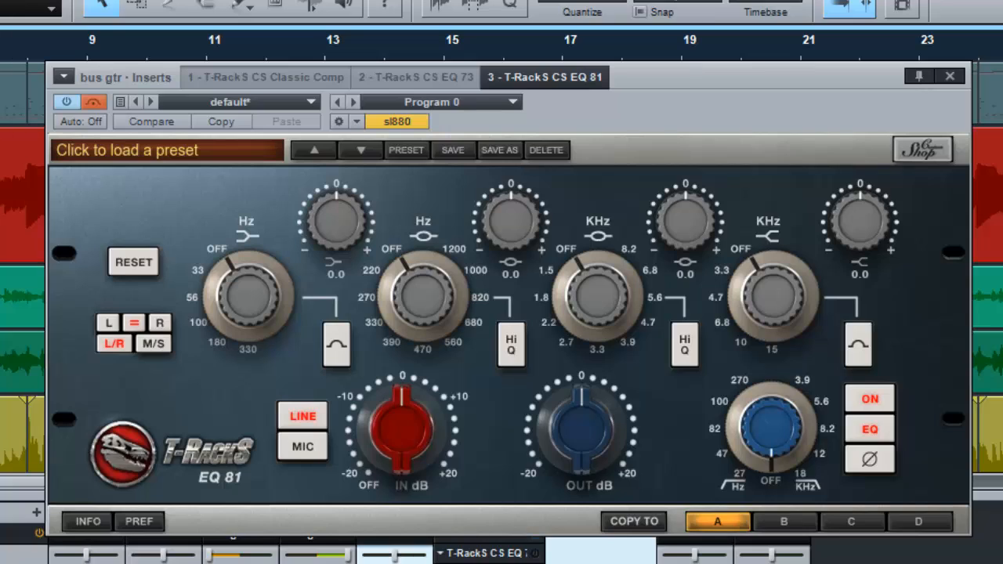
pyautogui.click(318, 560)
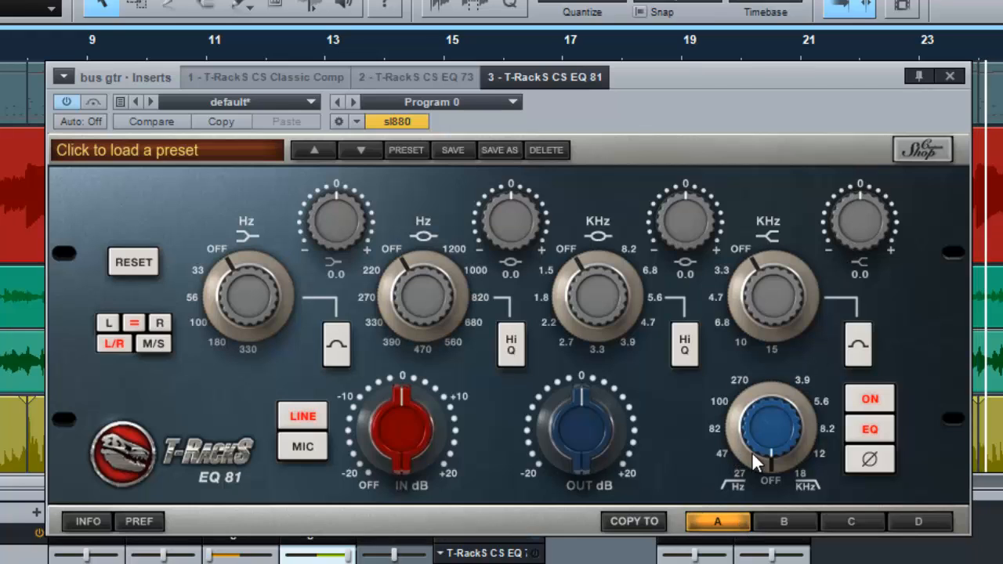
# Step: Try the high-pass filter at 100 Hz and settle it at 47 Hz
pyautogui.moveTo(742, 452); pyautogui.dragTo(779, 224)
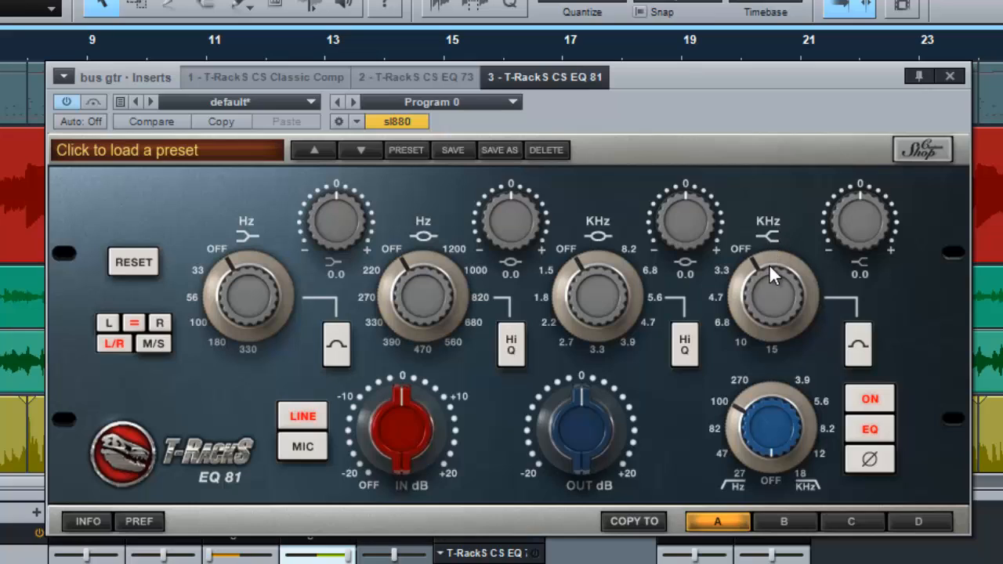
pyautogui.moveTo(769, 264); pyautogui.dragTo(758, 322)
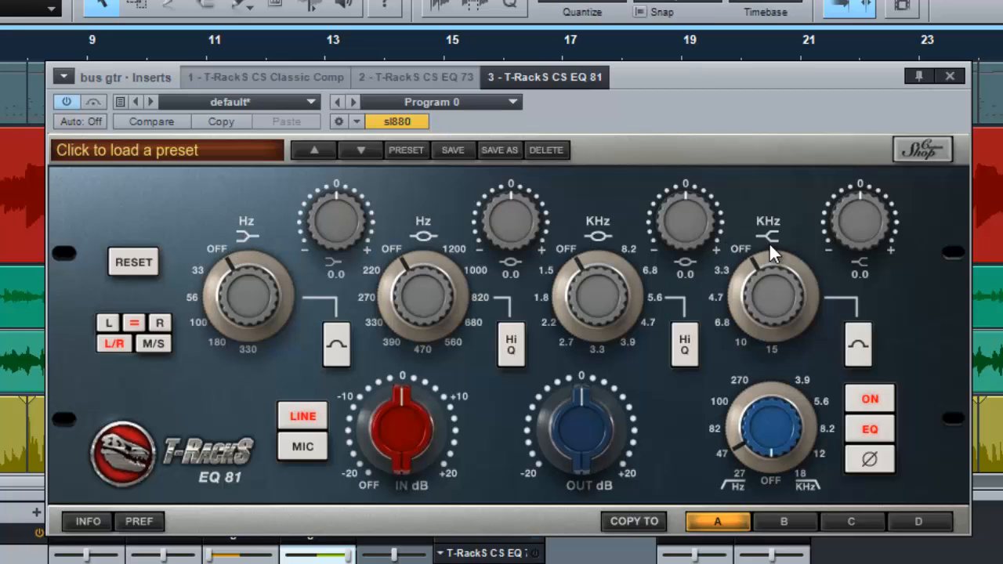
# Step: Try the low band as a bell at 56 and 100 Hz, and return it to shelf shape and OFF
pyautogui.click(340, 355)
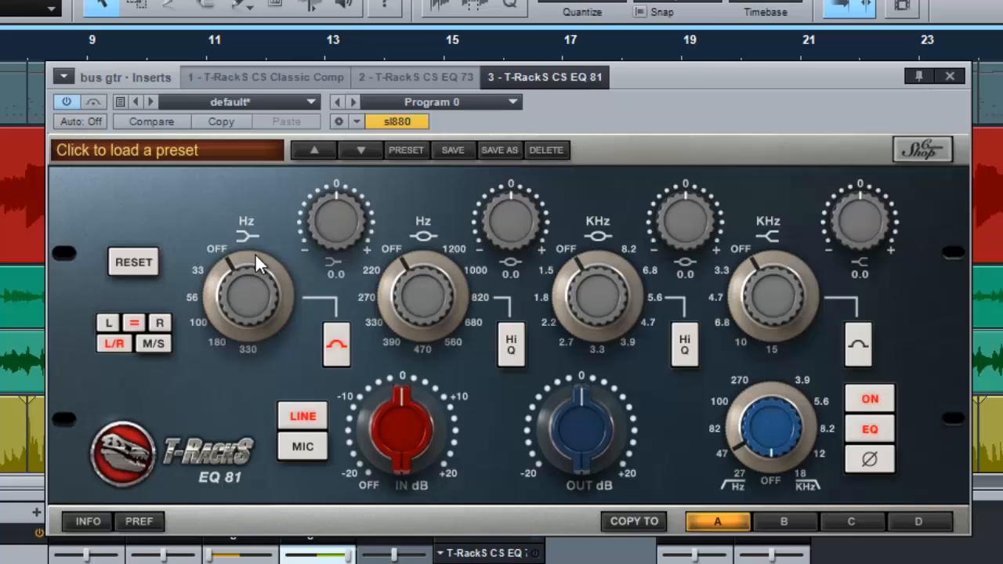
pyautogui.moveTo(202, 285); pyautogui.dragTo(225, 382)
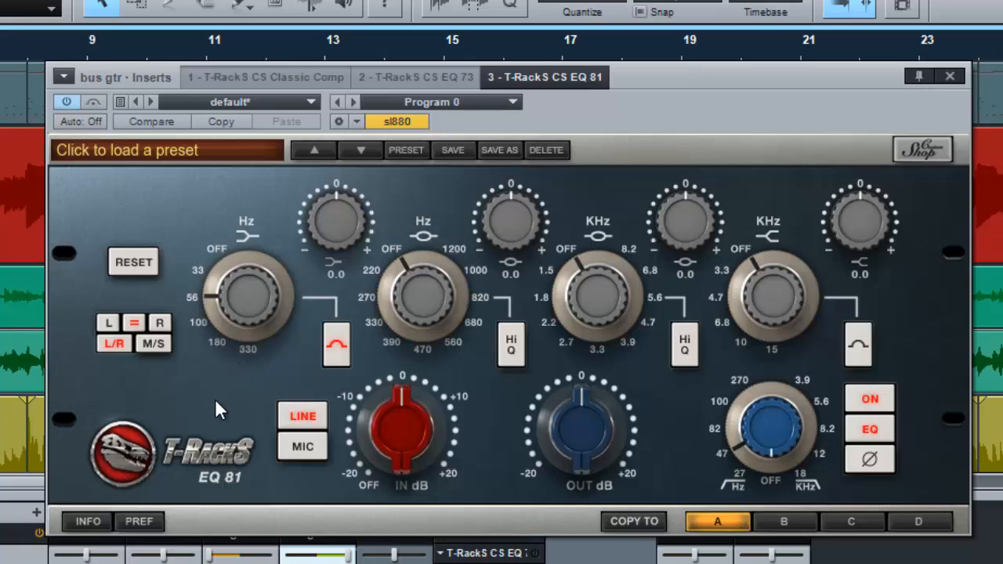
pyautogui.moveTo(227, 335); pyautogui.dragTo(229, 339)
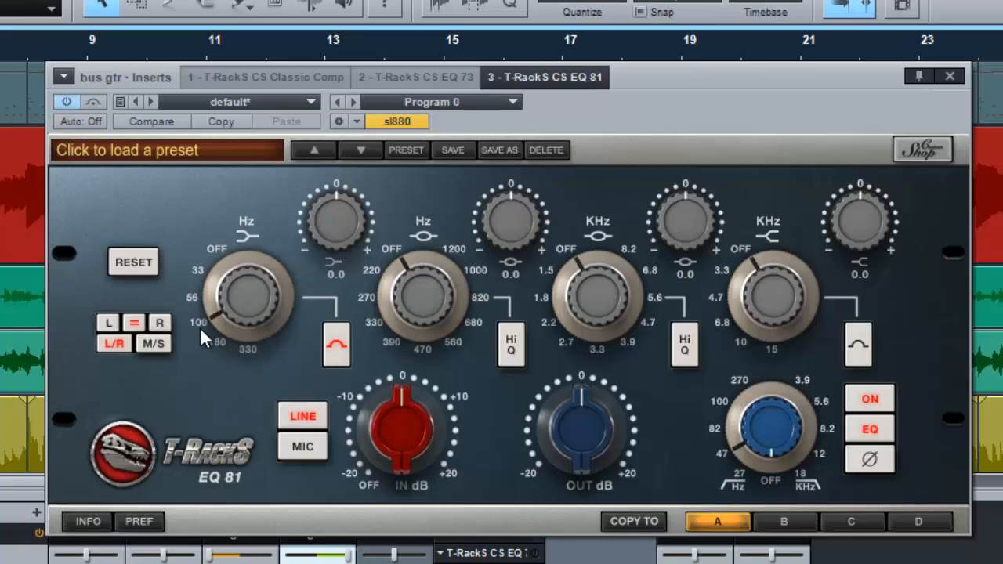
pyautogui.click(336, 346)
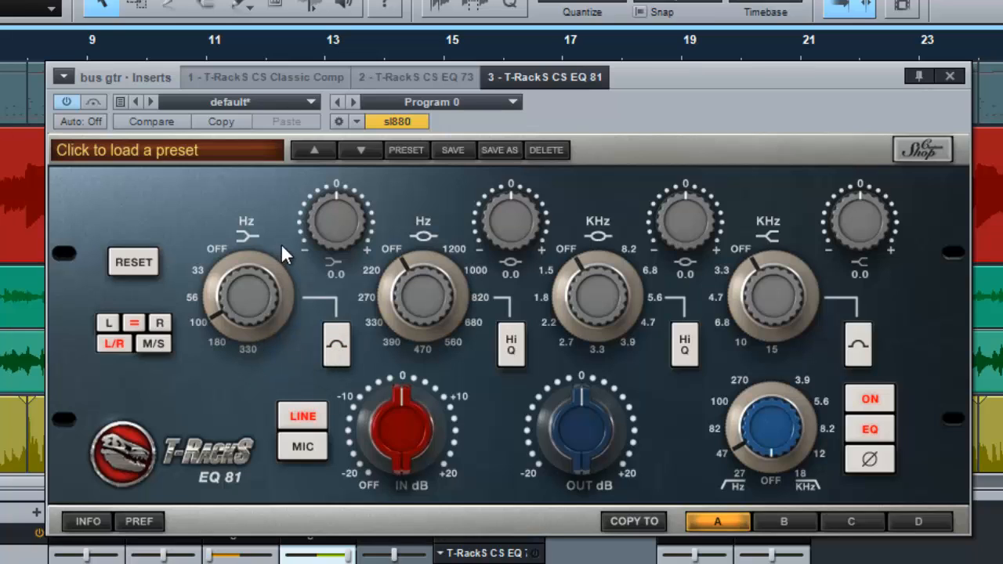
pyautogui.moveTo(220, 324); pyautogui.dragTo(235, 126)
# Step: Make the low band a bell, sweep its frequency with an 8.2 dB boost, and settle on 100 Hz with a 3.0 dB cut
pyautogui.click(335, 345)
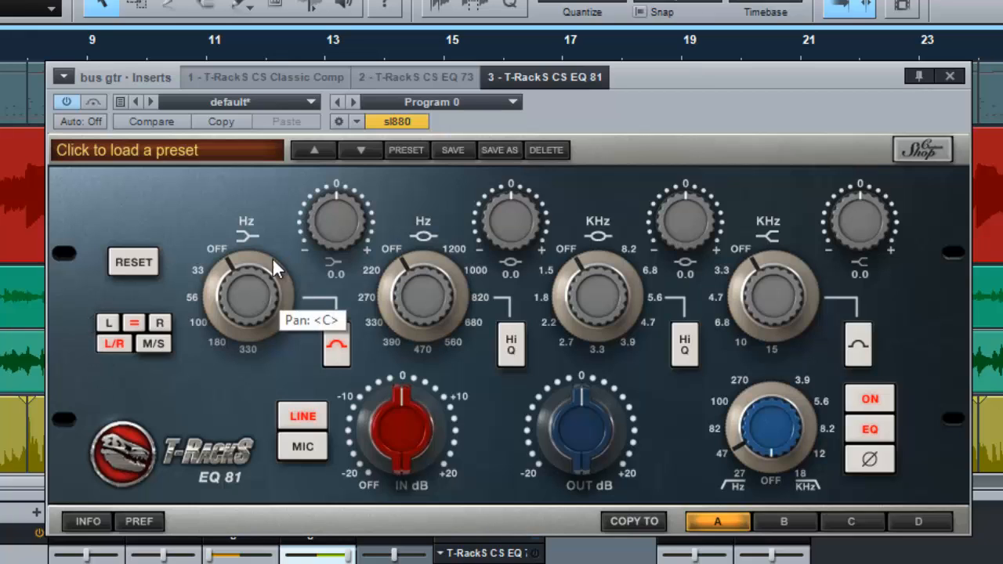
pyautogui.moveTo(309, 223); pyautogui.dragTo(335, 107)
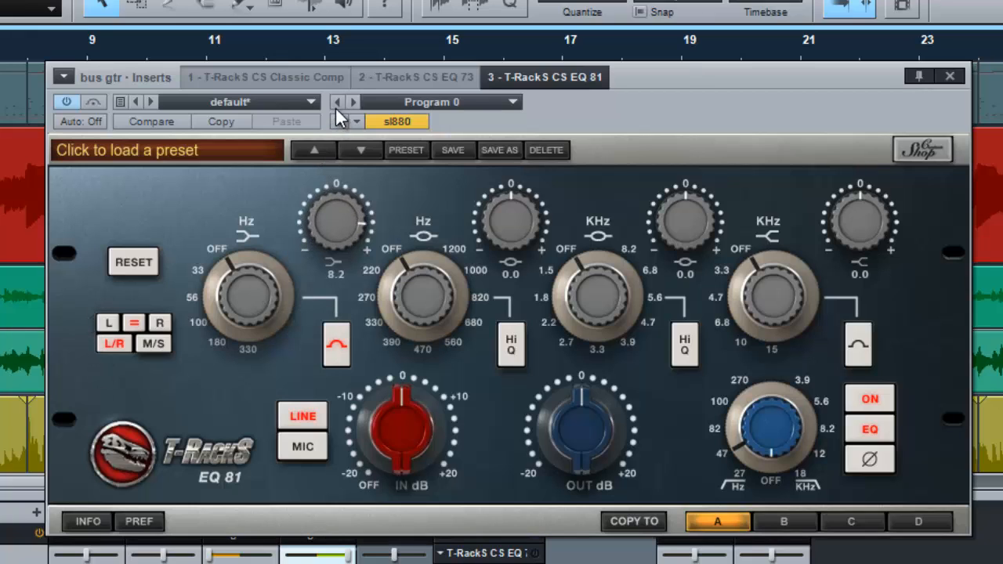
pyautogui.moveTo(263, 267); pyautogui.dragTo(203, 362)
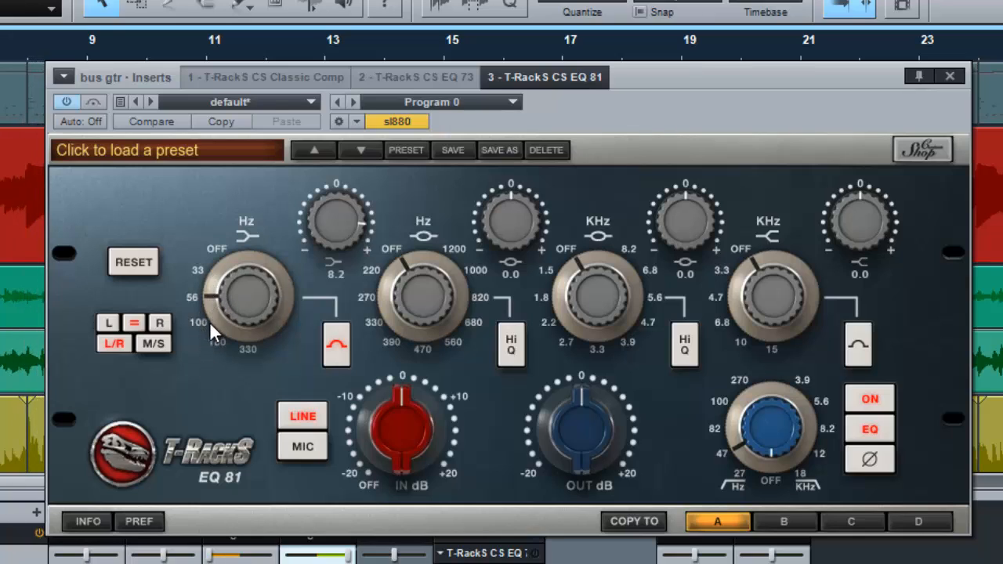
pyautogui.click(209, 324)
pyautogui.moveTo(212, 286); pyautogui.dragTo(230, 362)
pyautogui.moveTo(228, 321); pyautogui.dragTo(233, 255)
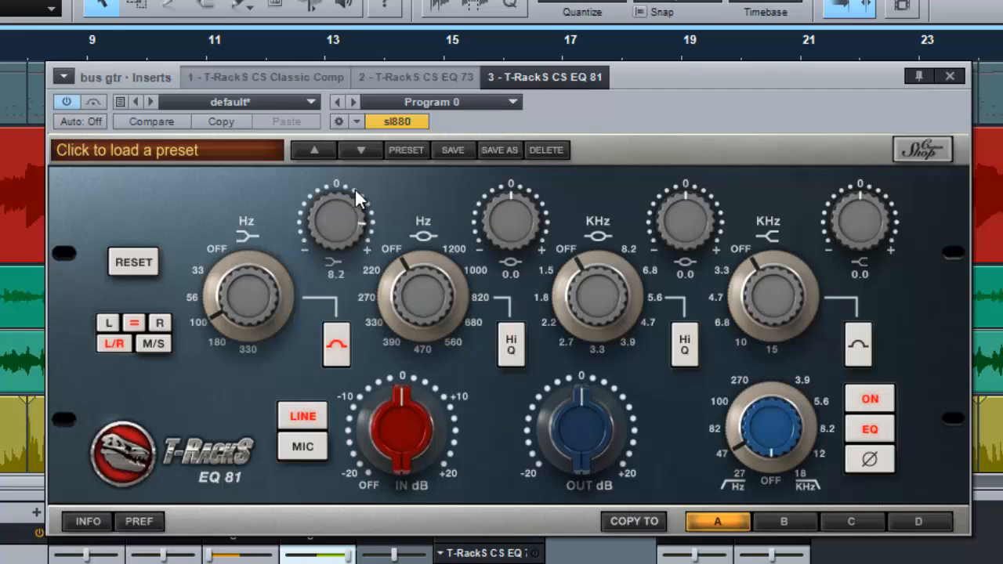
pyautogui.moveTo(331, 260); pyautogui.dragTo(272, 358)
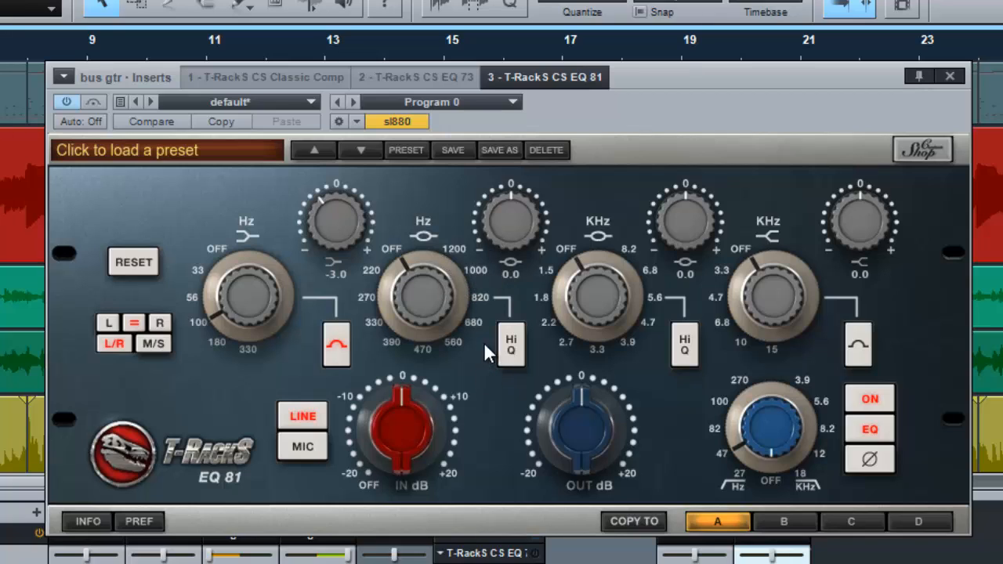
pyautogui.click(513, 347)
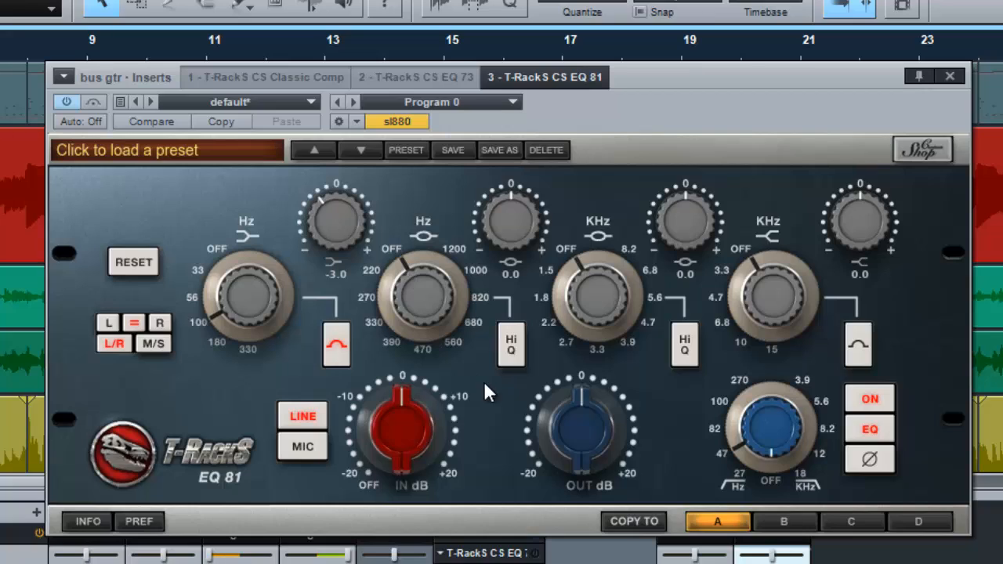
pyautogui.click(685, 346)
pyautogui.click(513, 346)
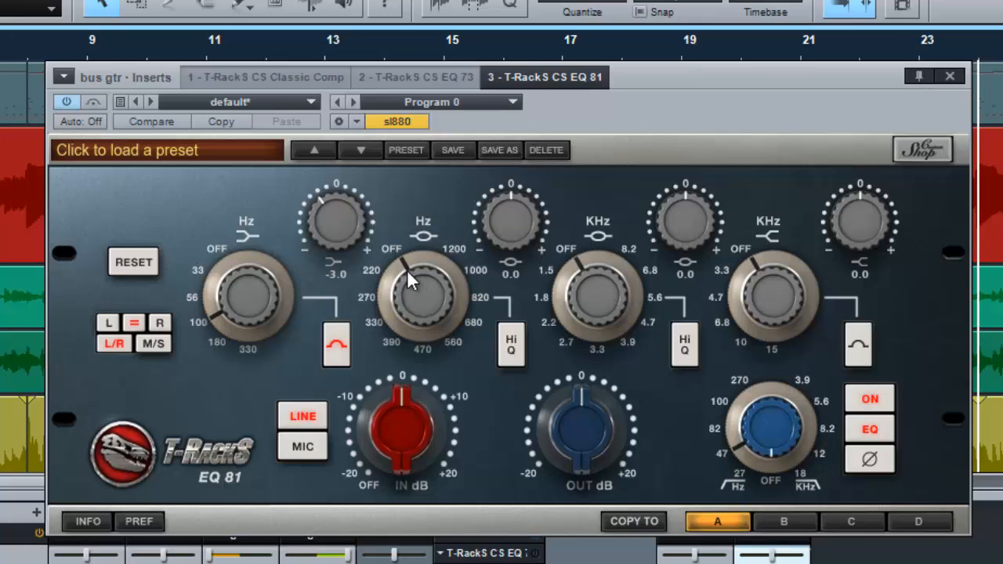
# Step: Sweep the low-mid band's frequency with an 8.2 dB boost, and settle on 560 Hz with a 2.2 dB cut
pyautogui.moveTo(508, 188); pyautogui.dragTo(464, 308)
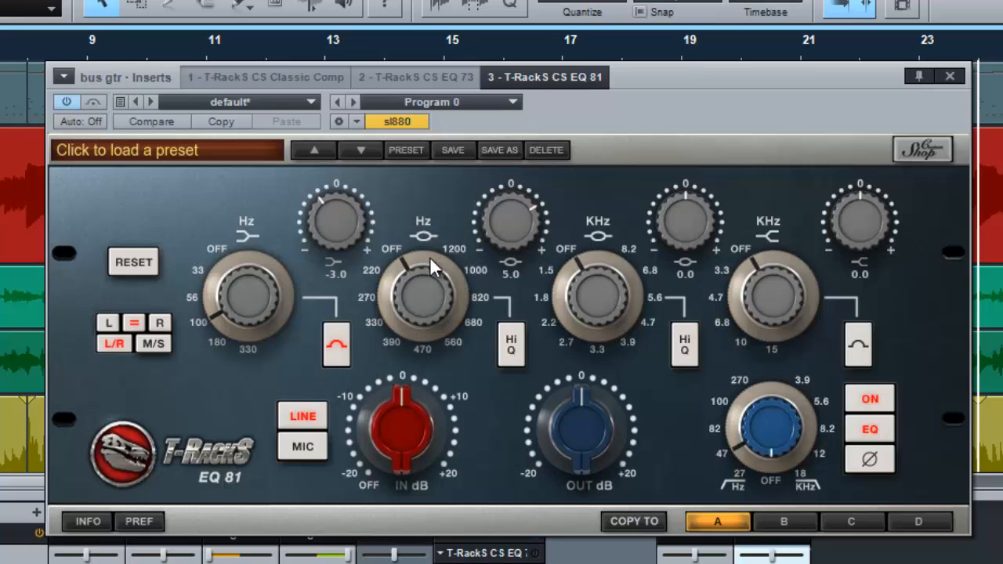
pyautogui.moveTo(495, 239); pyautogui.dragTo(504, 201)
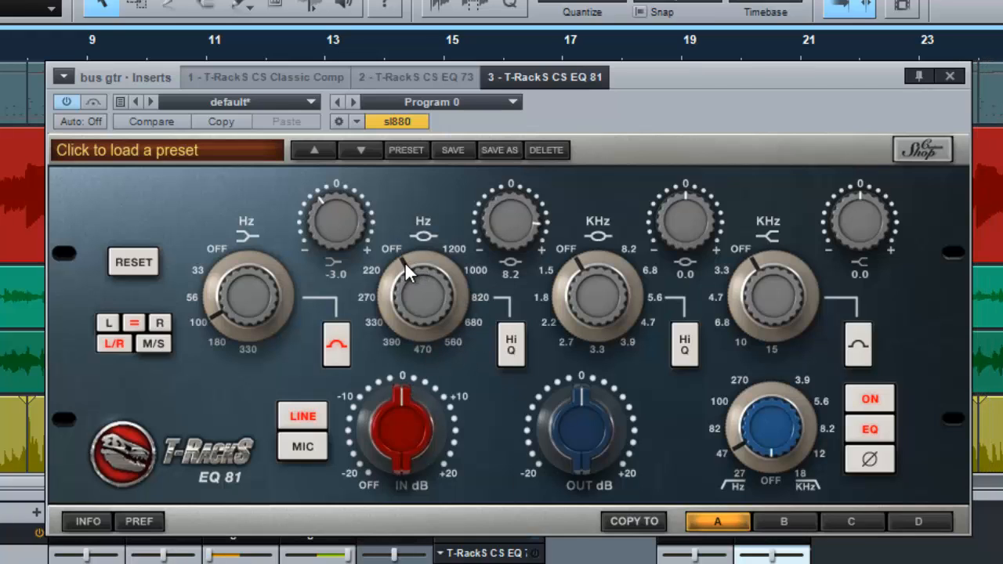
pyautogui.moveTo(384, 296); pyautogui.dragTo(391, 327)
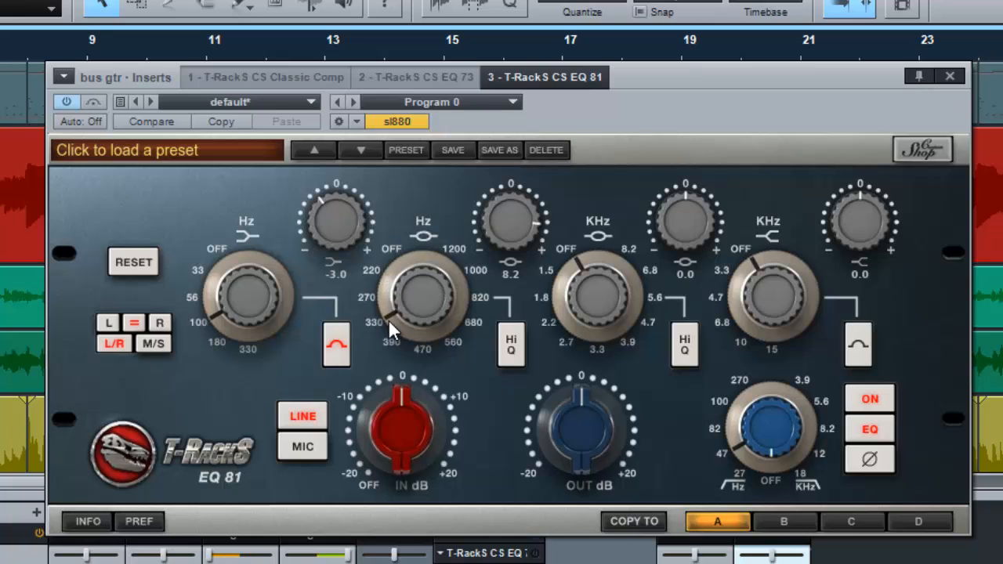
pyautogui.moveTo(389, 293)
pyautogui.mouseDown()
pyautogui.moveTo(393, 329)
pyautogui.moveTo(390, 309)
pyautogui.mouseUp()
pyautogui.moveTo(485, 230); pyautogui.dragTo(517, 351)
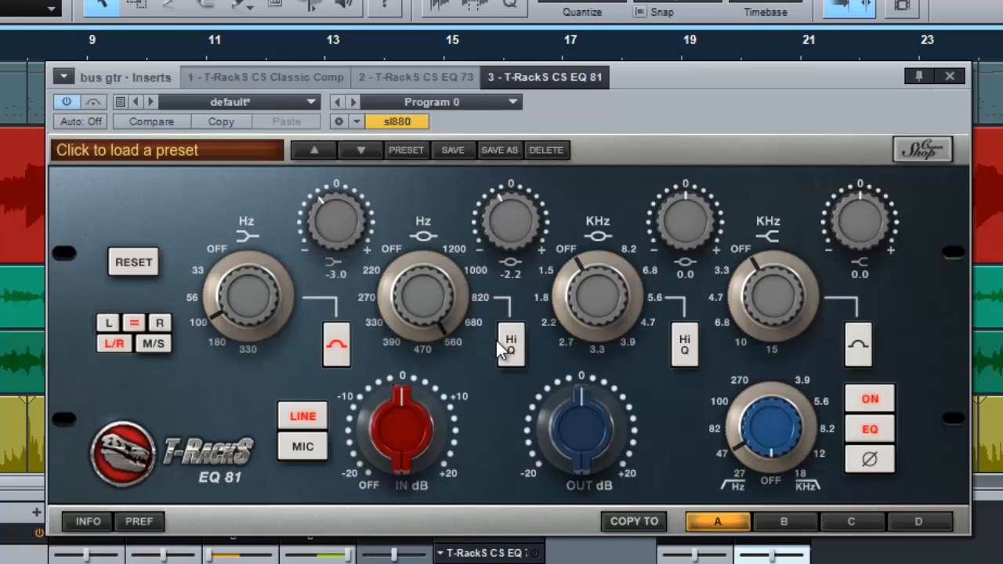
# Step: Compare the low-mid band with and without Hi Q, leaving Hi Q on and the gain at -3.7 dB
pyautogui.moveTo(525, 228); pyautogui.dragTo(529, 137)
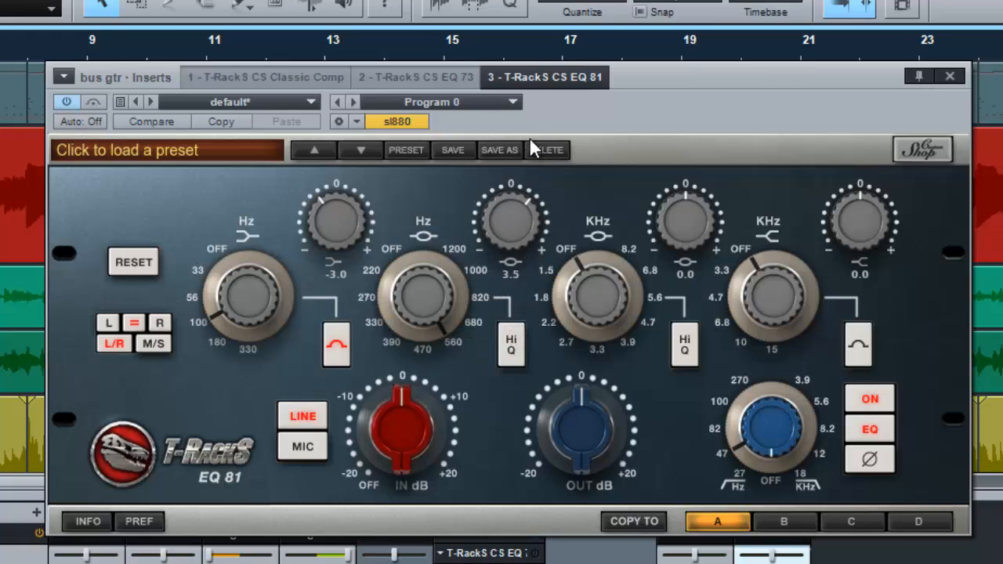
pyautogui.click(520, 346)
pyautogui.click(516, 336)
pyautogui.moveTo(514, 191); pyautogui.dragTo(520, 296)
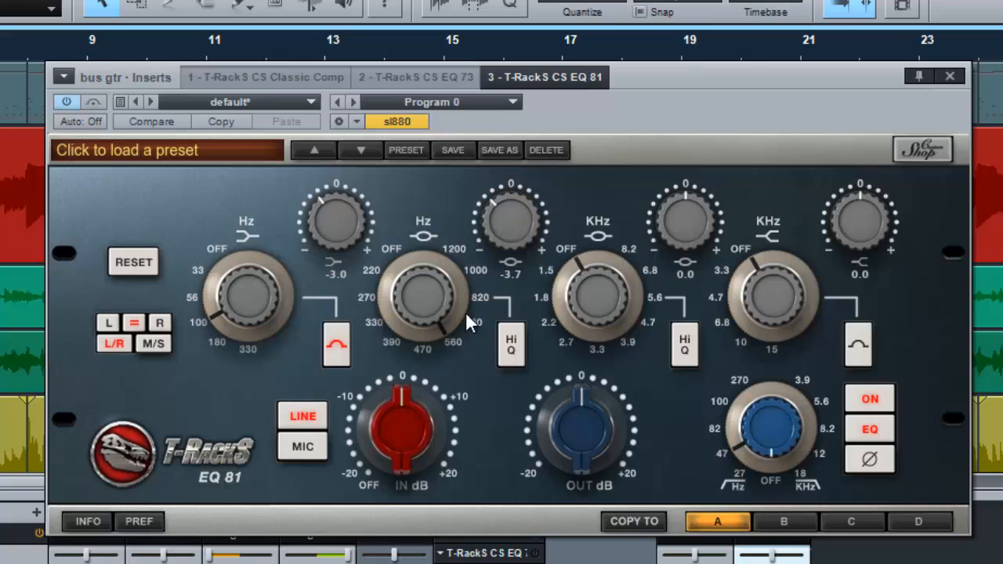
pyautogui.moveTo(457, 310)
pyautogui.mouseDown()
pyautogui.moveTo(452, 324)
pyautogui.moveTo(452, 284)
pyautogui.moveTo(457, 303)
pyautogui.mouseUp()
pyautogui.click(508, 345)
pyautogui.click(507, 350)
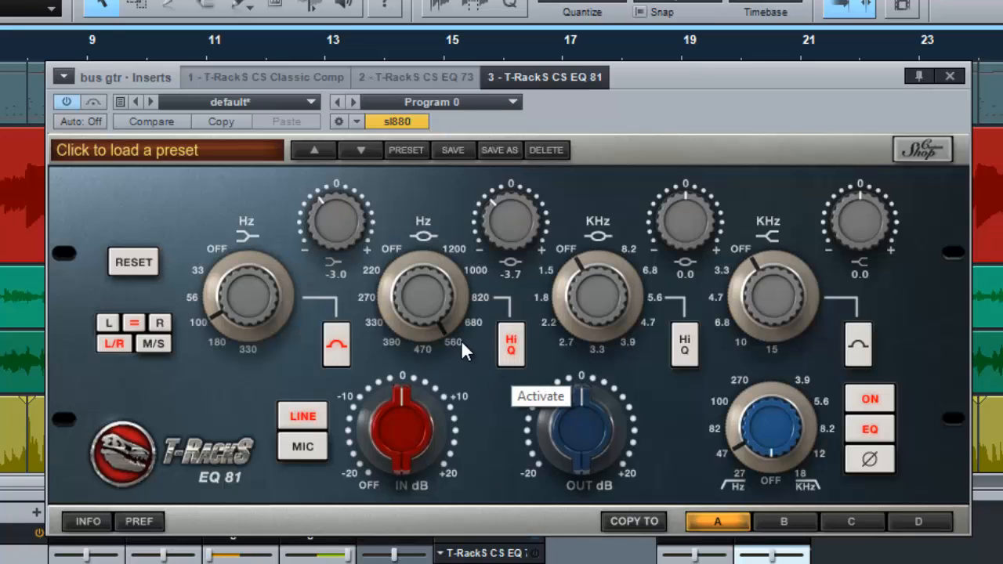
pyautogui.click(508, 351)
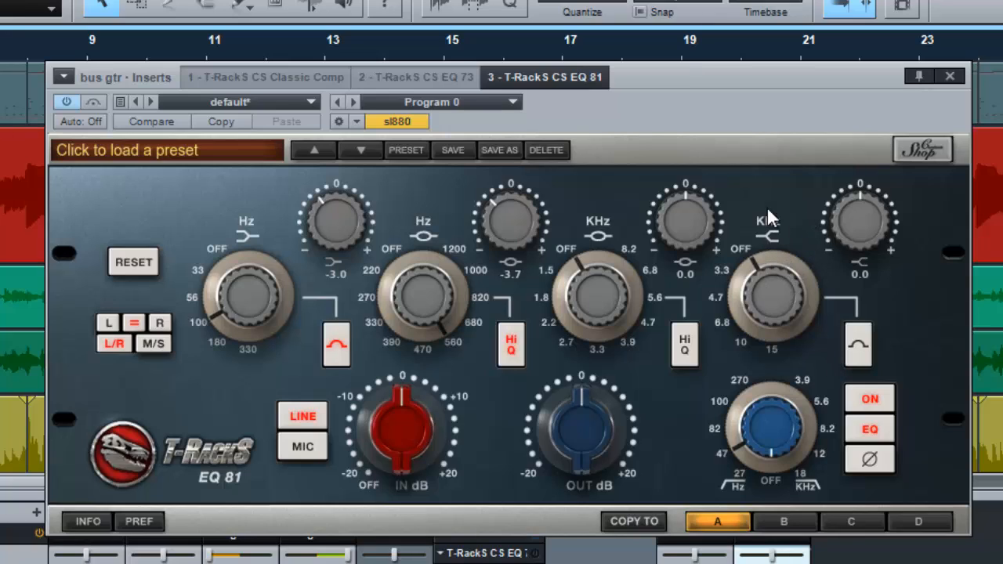
# Step: Try the high band's bell shape and its 4.7 kHz setting, and return the band to shelf shape and OFF
pyautogui.click(860, 348)
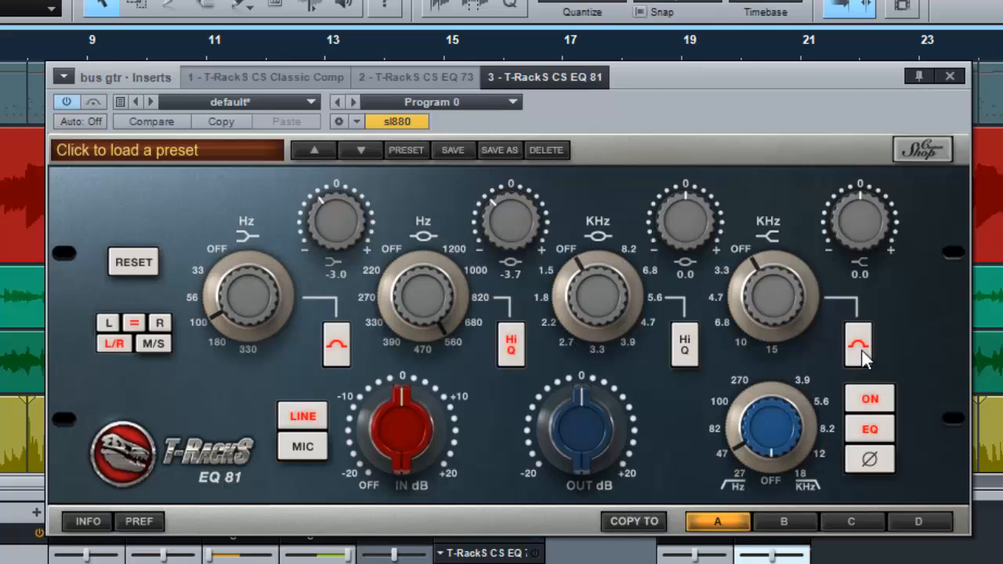
pyautogui.click(861, 350)
pyautogui.moveTo(762, 254); pyautogui.dragTo(741, 321)
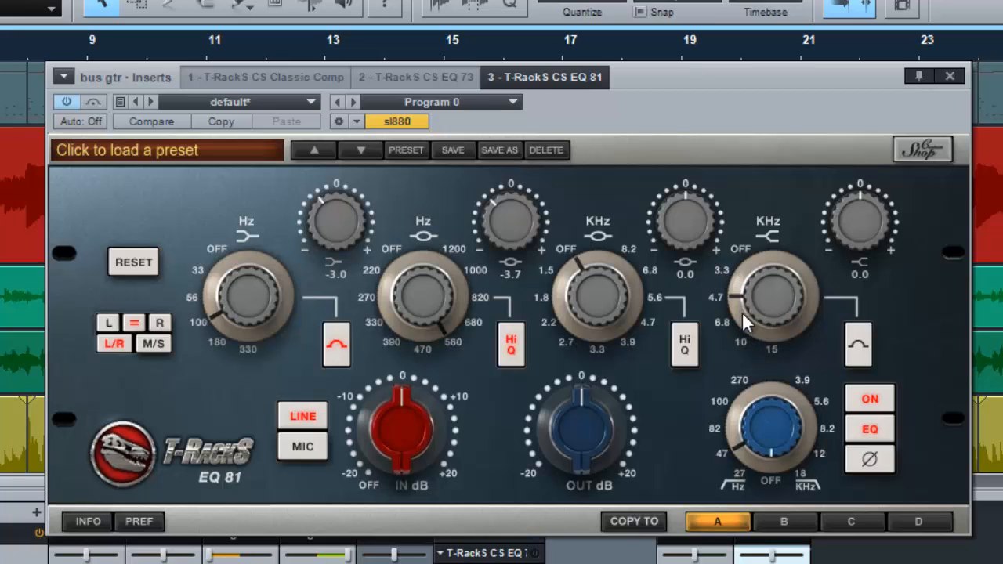
pyautogui.moveTo(733, 285); pyautogui.dragTo(758, 171)
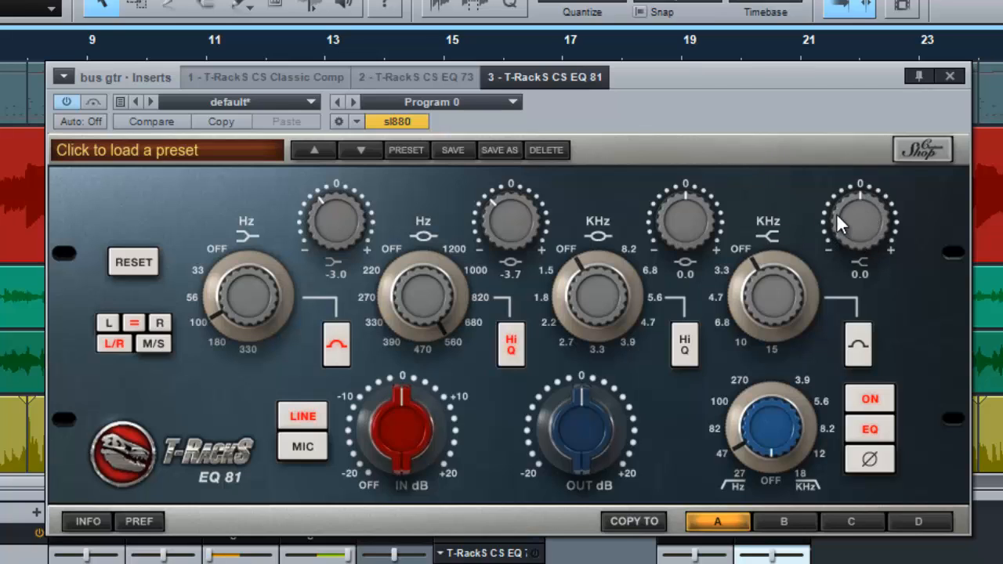
# Step: Sweep the high shelf's frequency with a 10.0 dB boost, and set it to 10 kHz with a 1.8 dB boost
pyautogui.moveTo(870, 228); pyautogui.dragTo(870, 87)
pyautogui.moveTo(735, 317); pyautogui.dragTo(761, 217)
pyautogui.moveTo(749, 263); pyautogui.dragTo(735, 293)
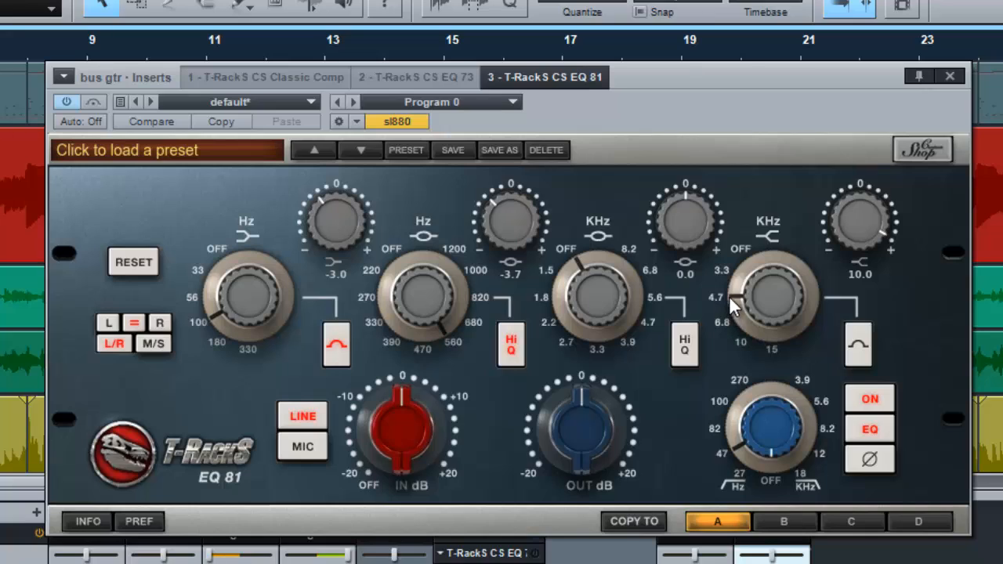
pyautogui.moveTo(734, 290); pyautogui.dragTo(750, 357)
pyautogui.moveTo(739, 290); pyautogui.dragTo(790, 379)
pyautogui.moveTo(734, 306); pyautogui.dragTo(741, 272)
pyautogui.moveTo(896, 199); pyautogui.dragTo(807, 315)
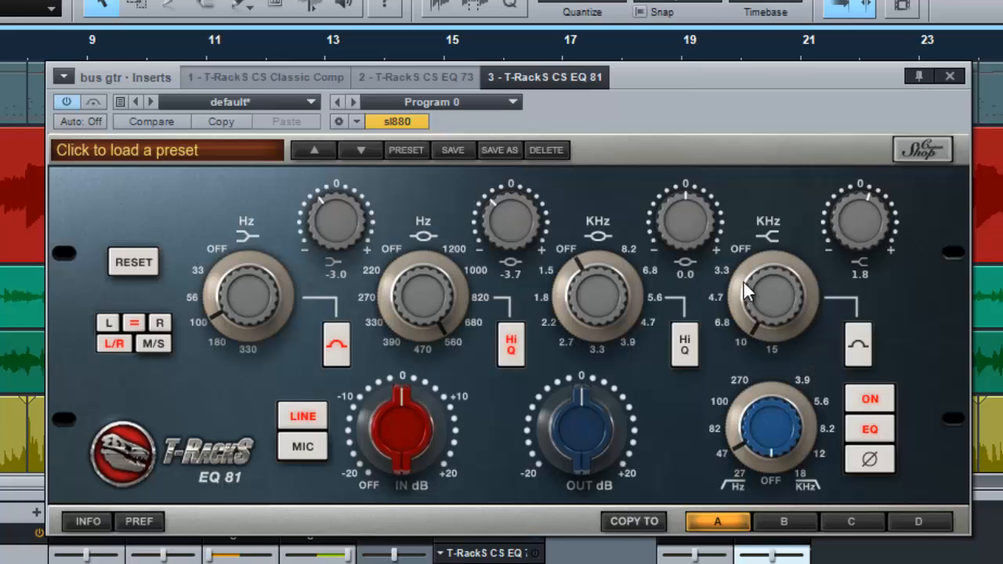
# Step: Set the high shelf's frequency to 3.3 kHz and its gain to 3.7 dB
pyautogui.moveTo(745, 287); pyautogui.dragTo(746, 219)
pyautogui.moveTo(750, 299); pyautogui.dragTo(738, 244)
pyautogui.moveTo(837, 233); pyautogui.dragTo(852, 205)
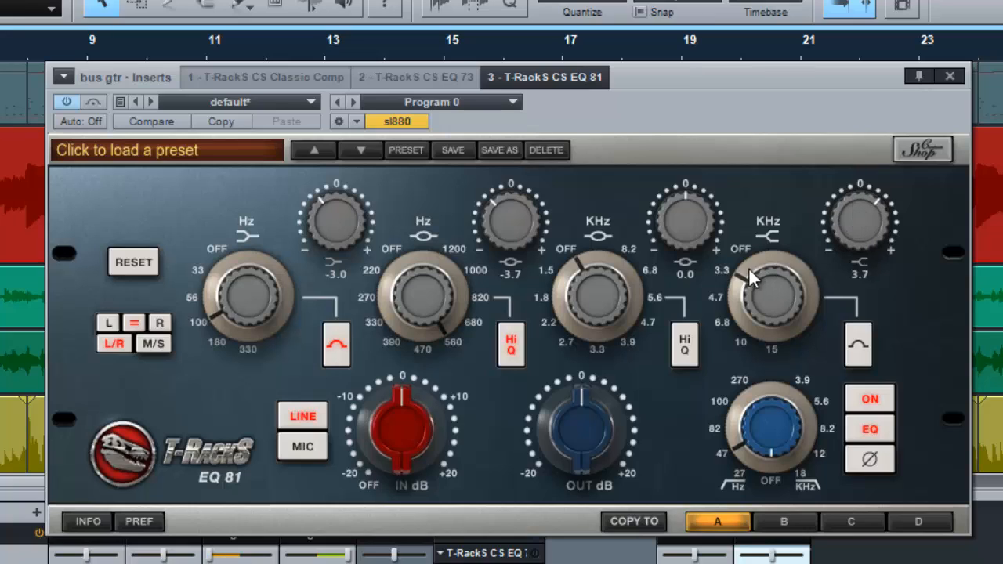
# Step: Set the high shelf's frequency to 4.7 kHz and its gain to 2.8 dB
pyautogui.moveTo(745, 268); pyautogui.dragTo(736, 294)
pyautogui.moveTo(866, 220); pyautogui.dragTo(856, 232)
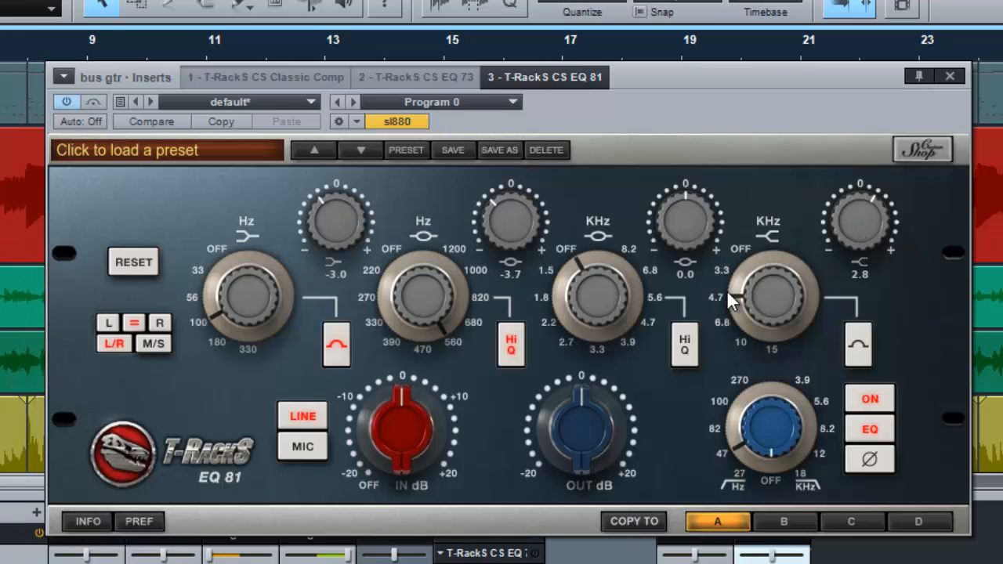
pyautogui.moveTo(744, 292); pyautogui.dragTo(752, 248)
pyautogui.moveTo(732, 287); pyautogui.dragTo(743, 320)
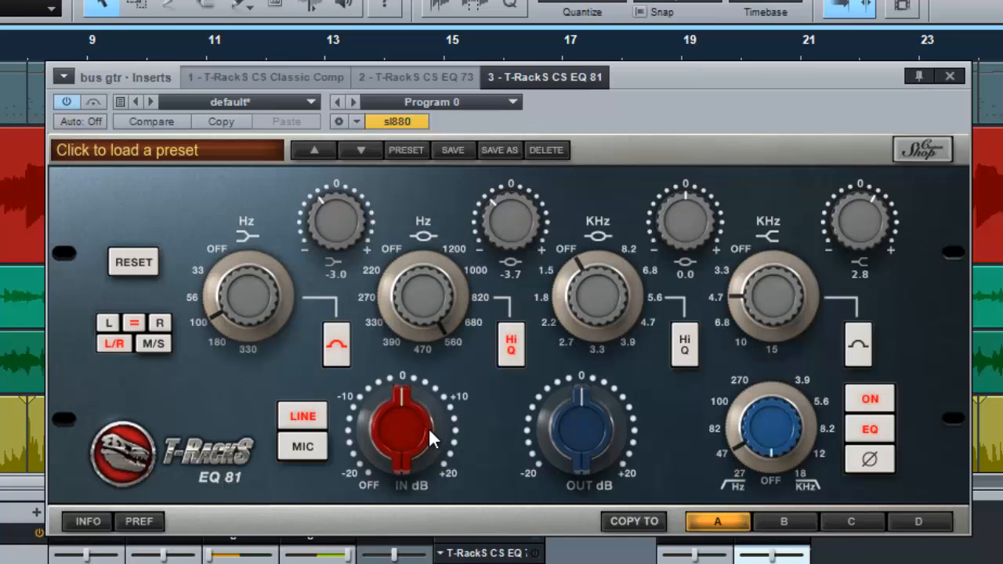
# Step: Try a strong boost of the input gain and reset it to 0 dB
pyautogui.moveTo(394, 427); pyautogui.dragTo(399, 339)
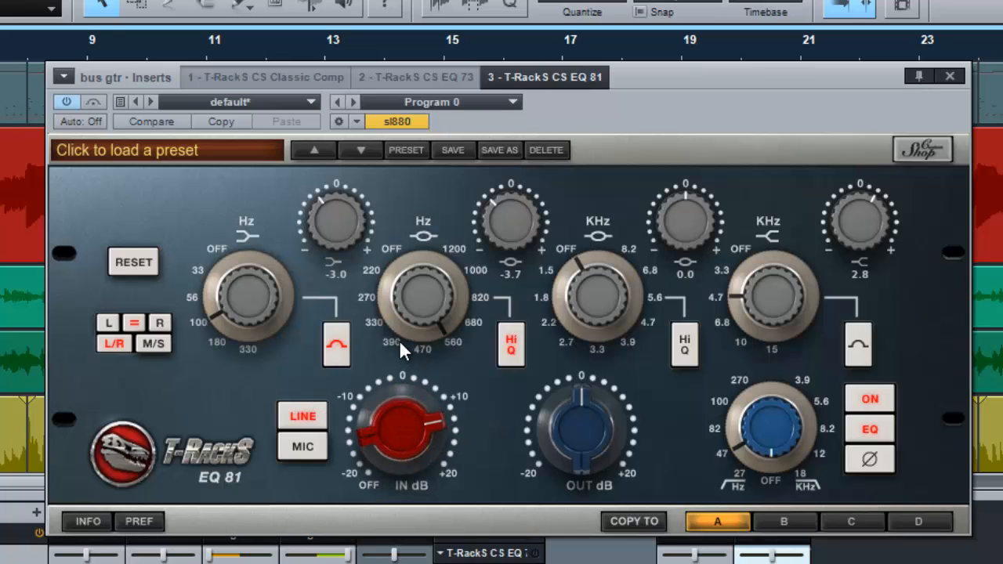
pyautogui.doubleClick(410, 425)
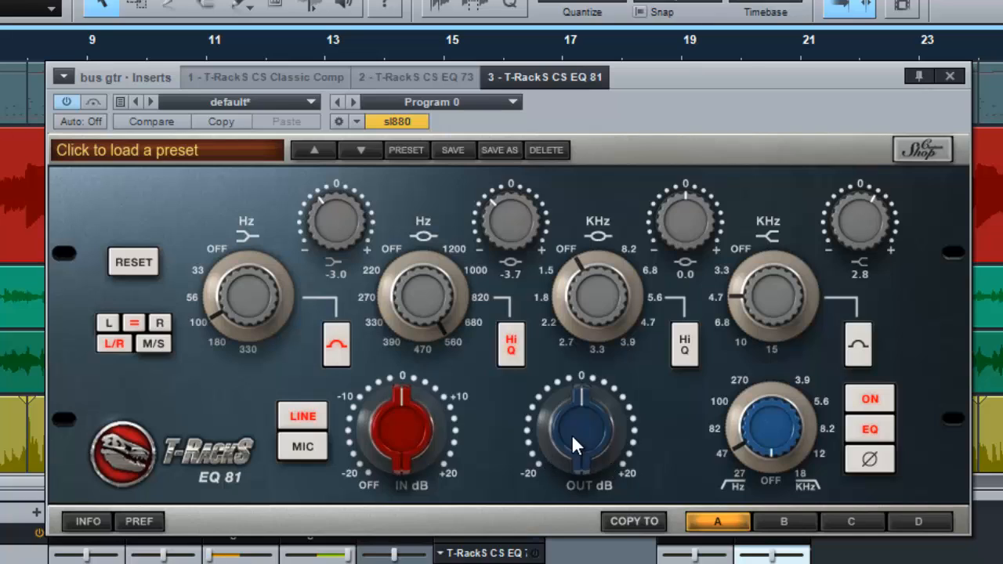
pyautogui.moveTo(576, 431)
pyautogui.mouseDown()
pyautogui.moveTo(577, 385)
pyautogui.moveTo(585, 435)
pyautogui.mouseUp()
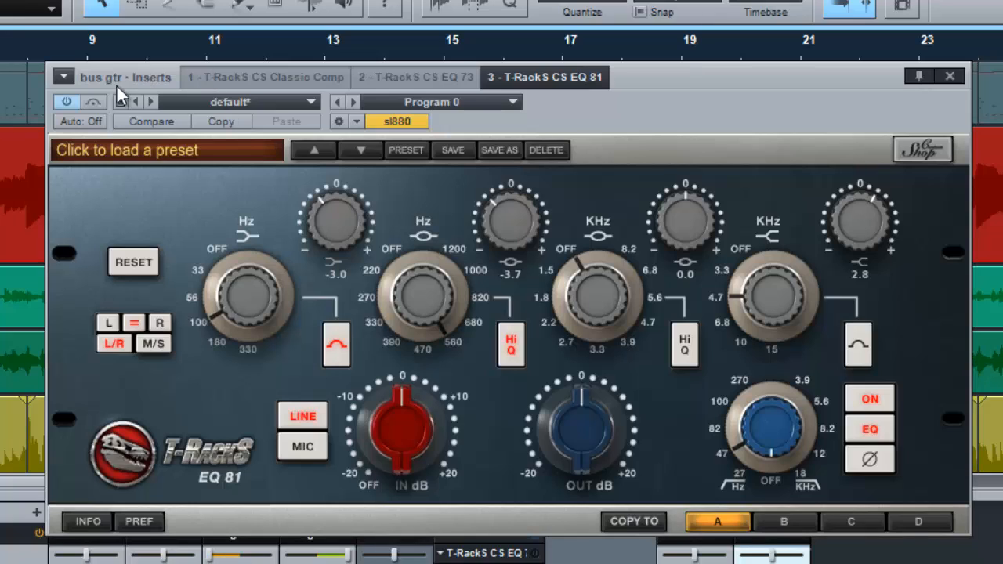
# Step: Raise the input gain partway towards +10 dB and lower the output gain slightly below 0 dB, checking the level against bypass
pyautogui.click(92, 103)
pyautogui.moveTo(404, 420); pyautogui.dragTo(405, 377)
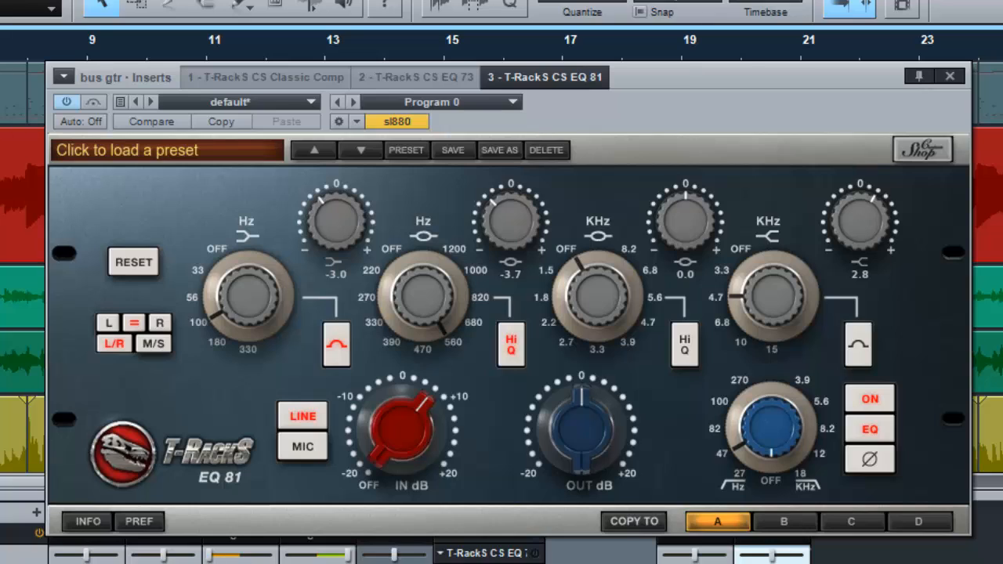
pyautogui.click(90, 102)
pyautogui.moveTo(567, 416); pyautogui.dragTo(573, 441)
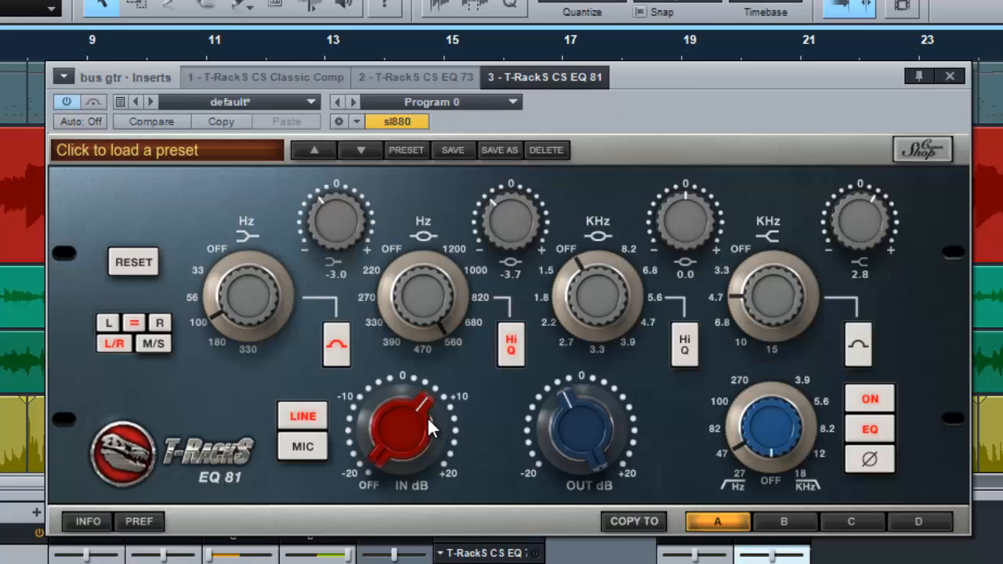
pyautogui.moveTo(428, 425); pyautogui.dragTo(390, 339)
pyautogui.moveTo(422, 413); pyautogui.dragTo(204, 105)
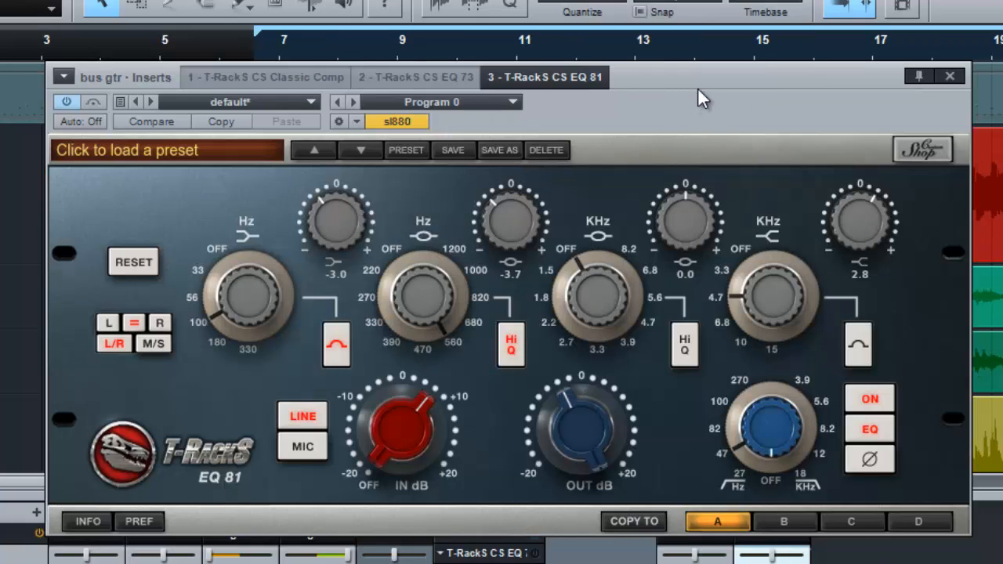
# Step: Place the playback cursor at the start of the red bass clip, uncovering the timeline by moving the plug-in window, and start playback
pyautogui.moveTo(697, 98); pyautogui.dragTo(674, 281)
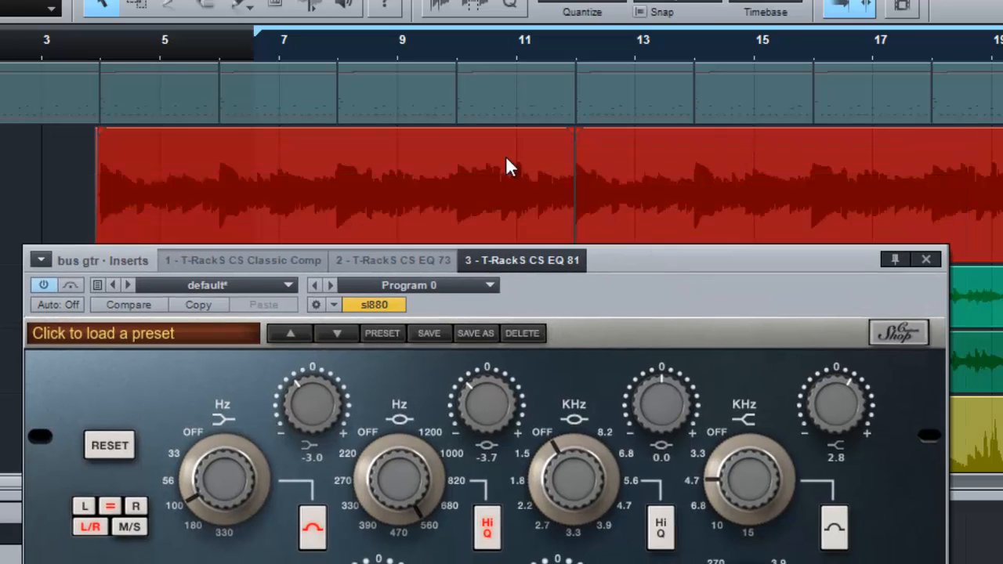
pyautogui.click(101, 44)
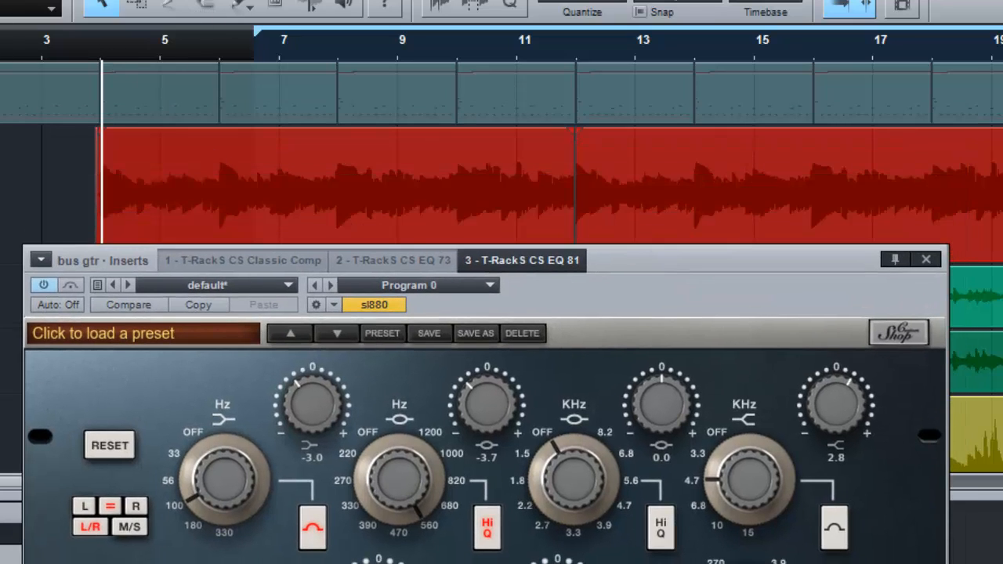
pyautogui.moveTo(741, 269); pyautogui.dragTo(869, 53)
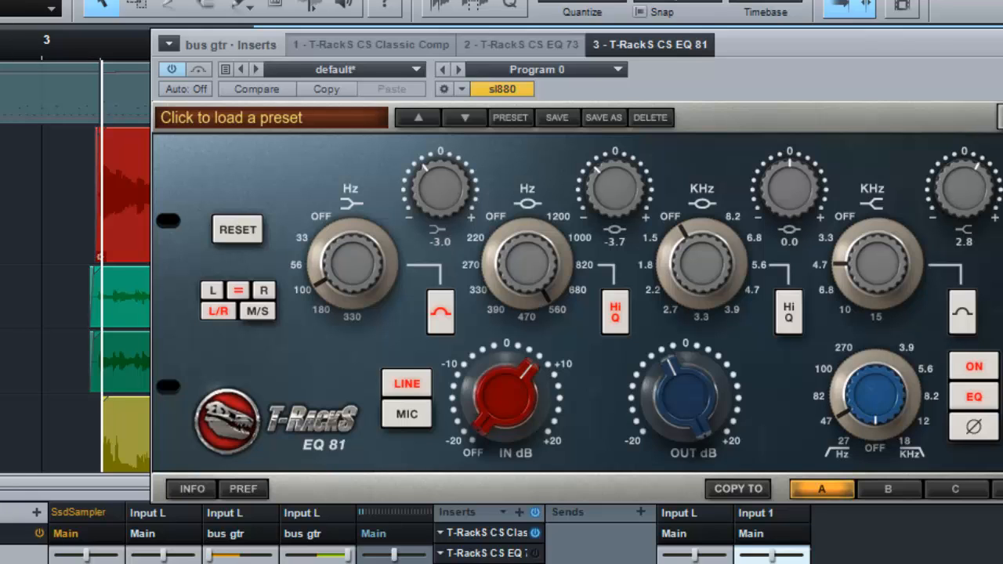
pyautogui.press('space')
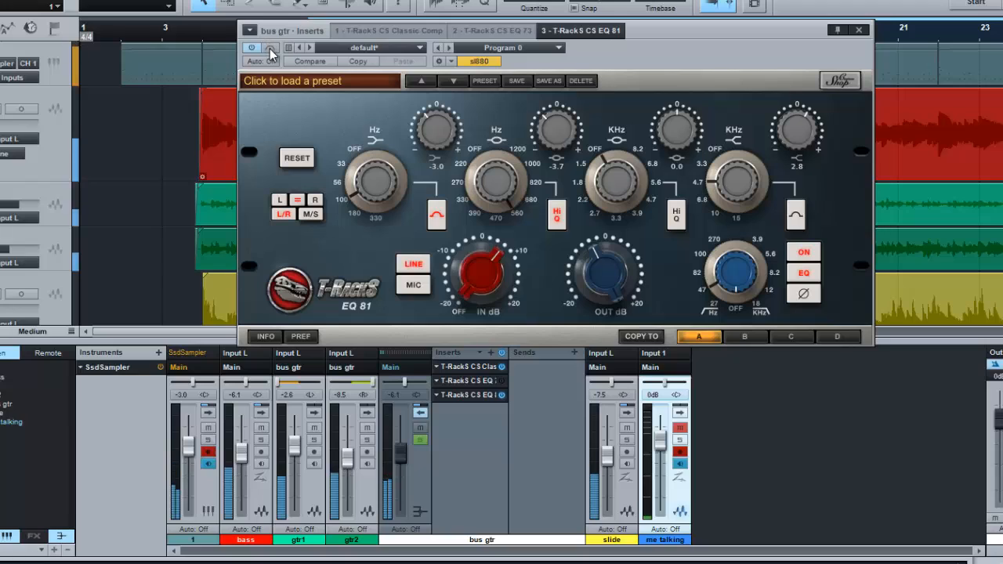
# Step: Compare the mix with the EQ 81 bypassed and active, mute the slide track, and repeat the comparison, leaving the EQ active
pyautogui.click(269, 48)
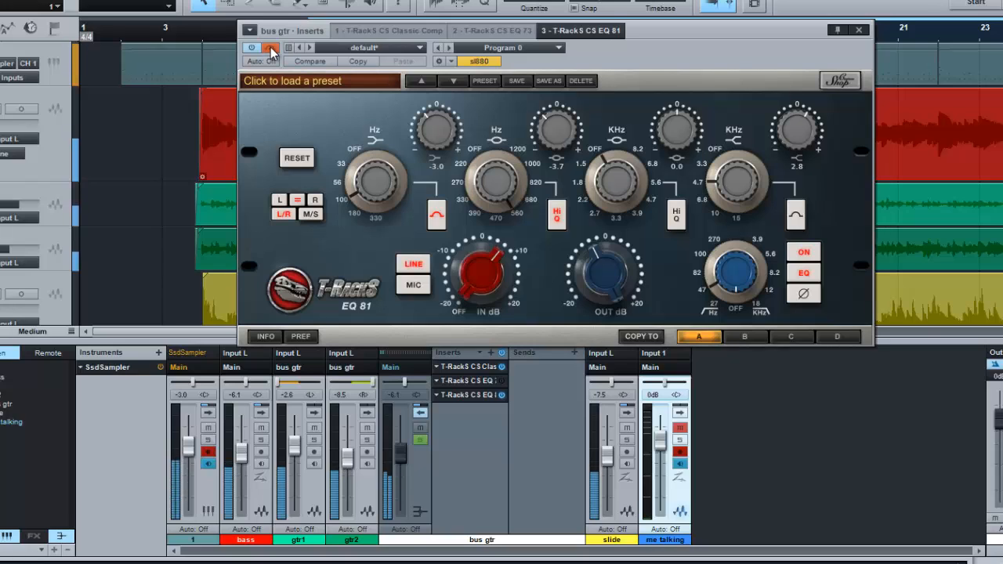
pyautogui.click(270, 49)
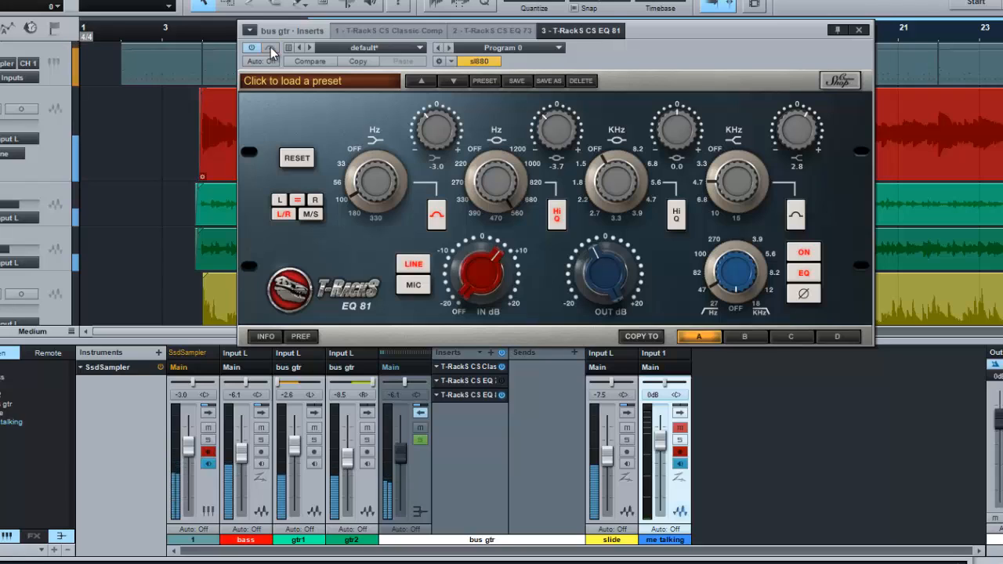
pyautogui.click(627, 427)
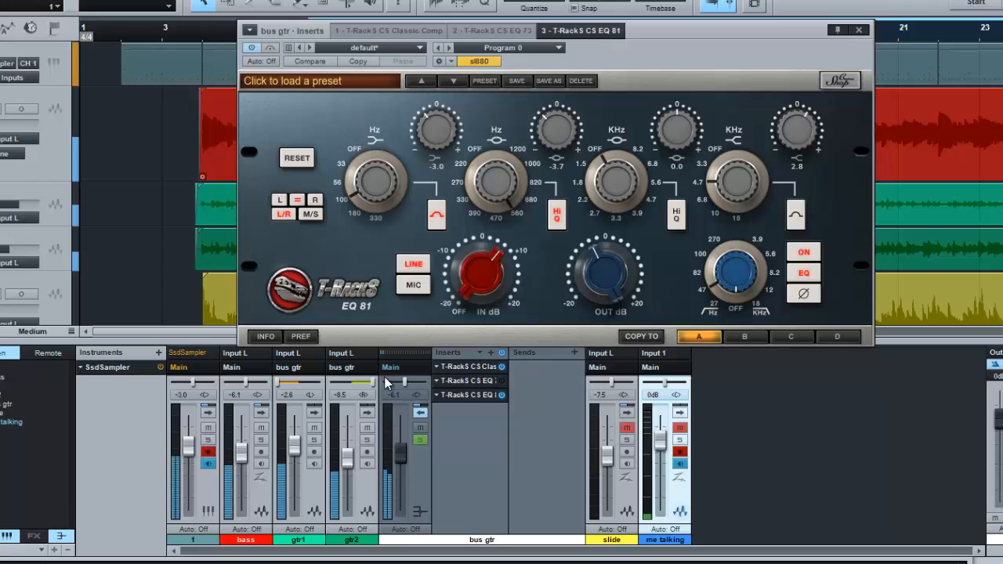
pyautogui.click(272, 48)
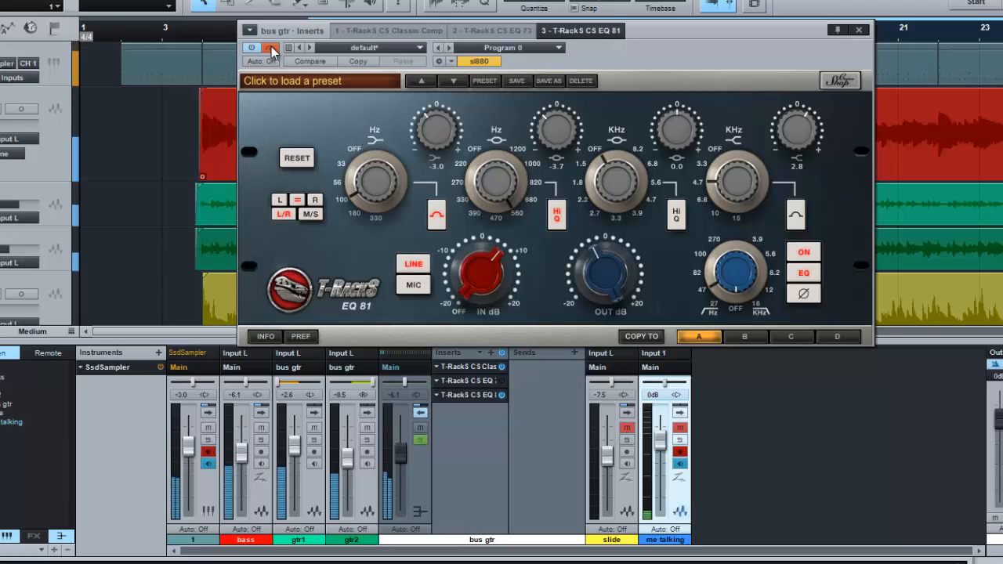
pyautogui.click(271, 48)
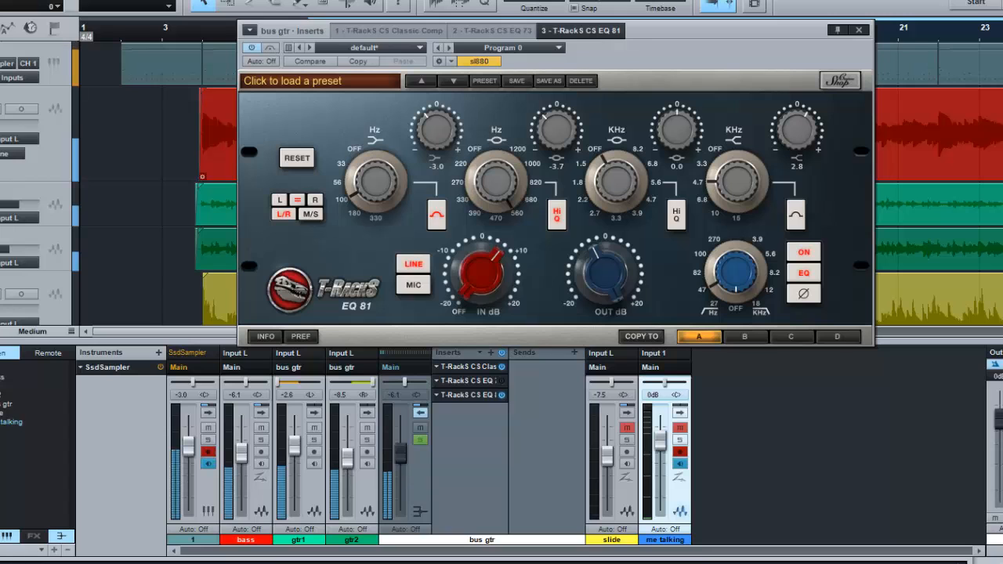